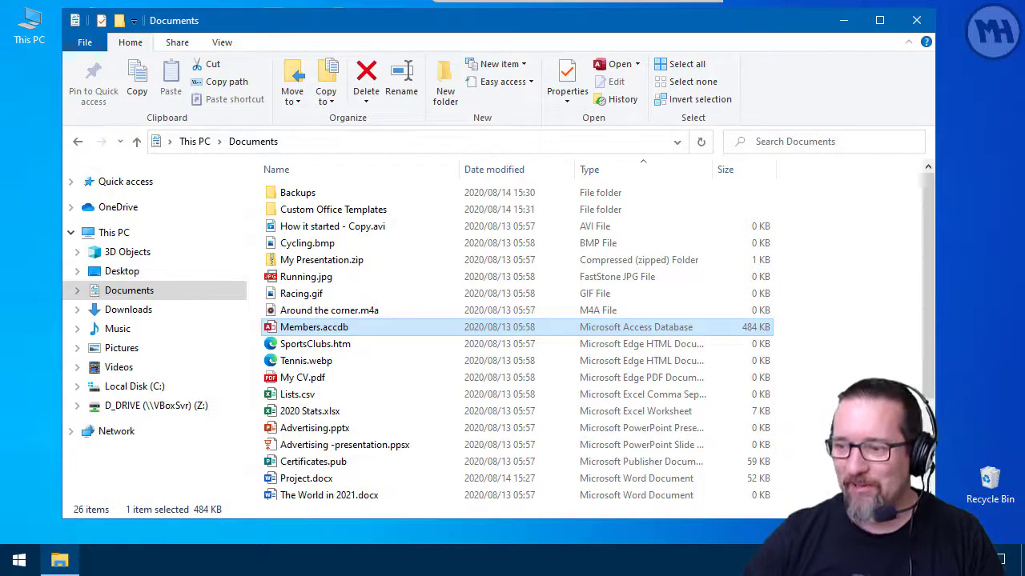
- Compress Members.accdb in the Documents folder into a zipped folder, keeping the name Members.zip
left_click(846, 343)
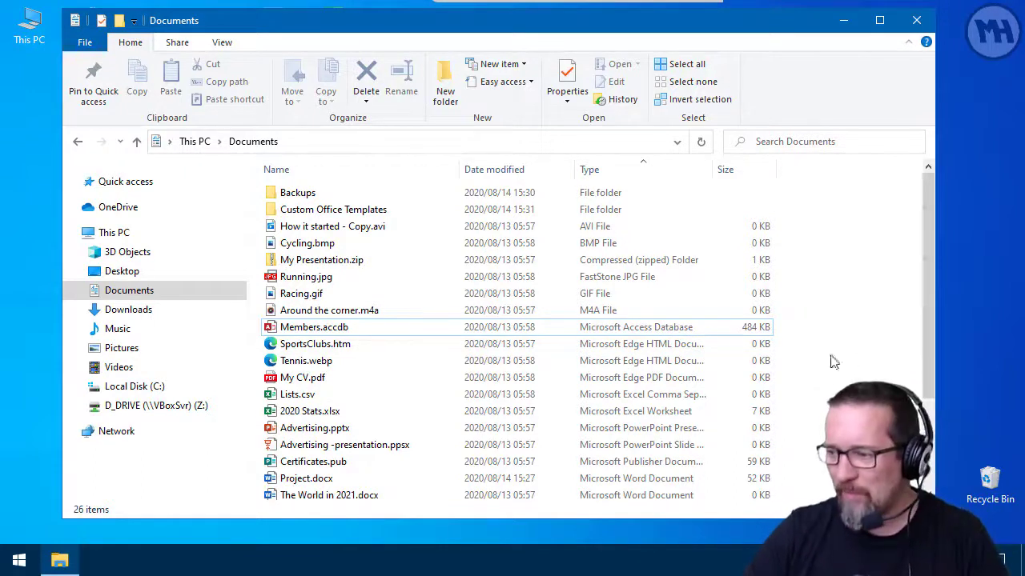
left_click(563, 332)
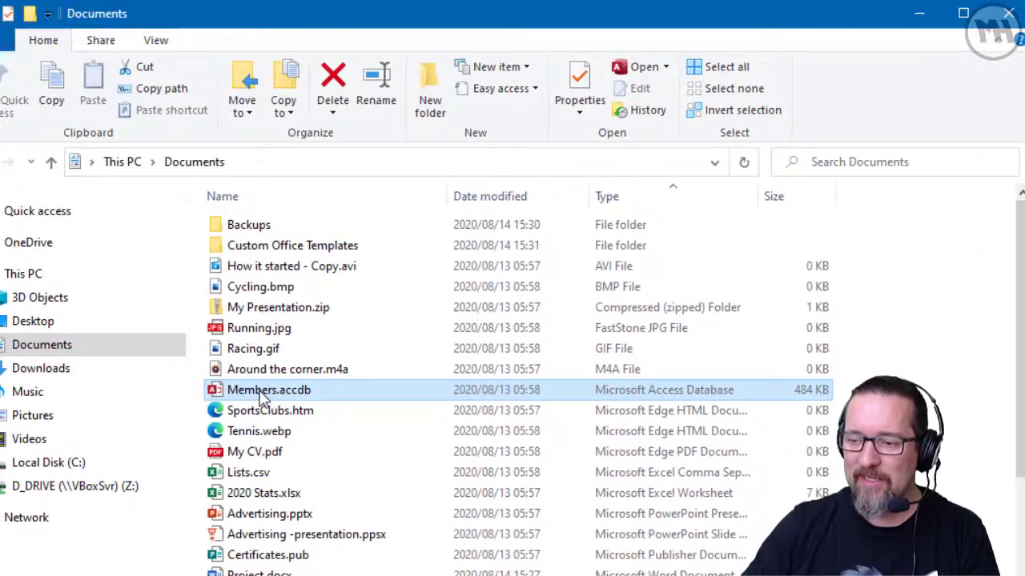
right_click(261, 398)
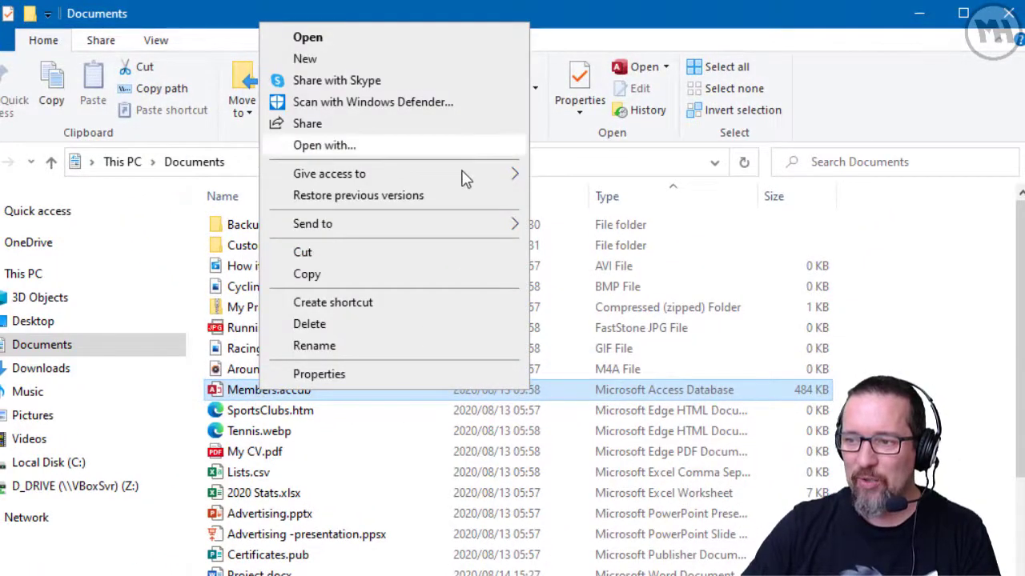
mouse_move(450, 227)
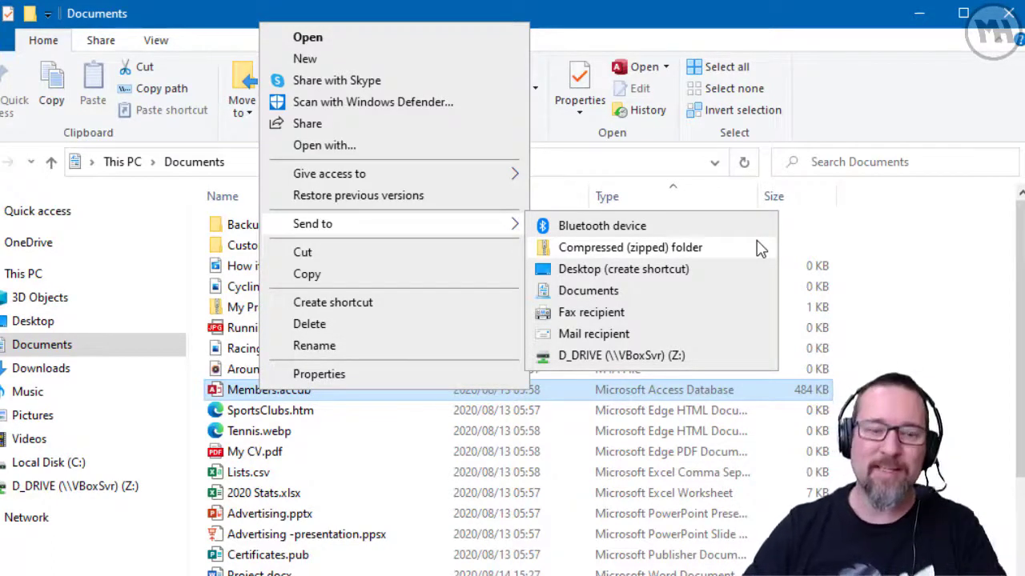
left_click(699, 254)
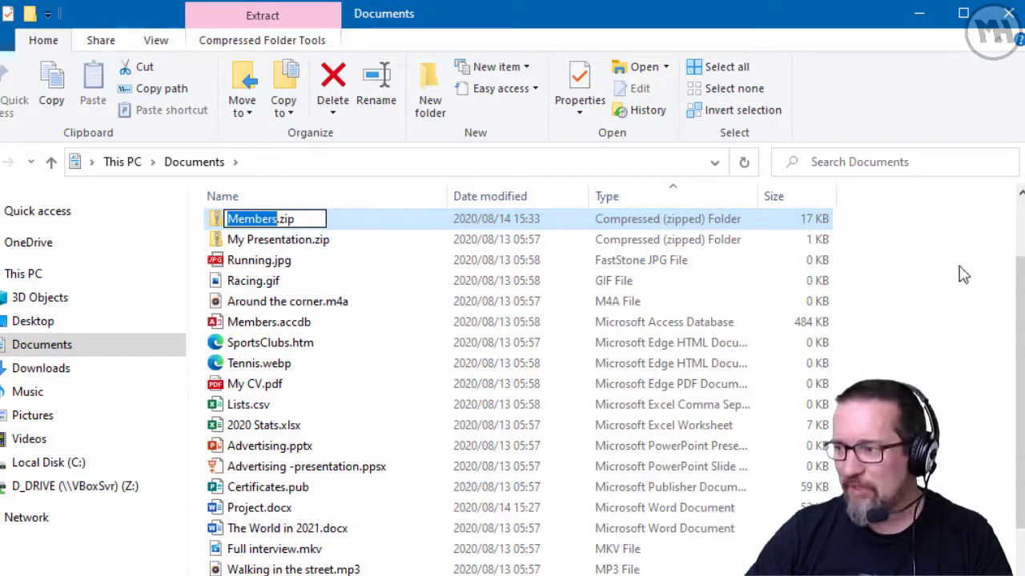
key("Return")
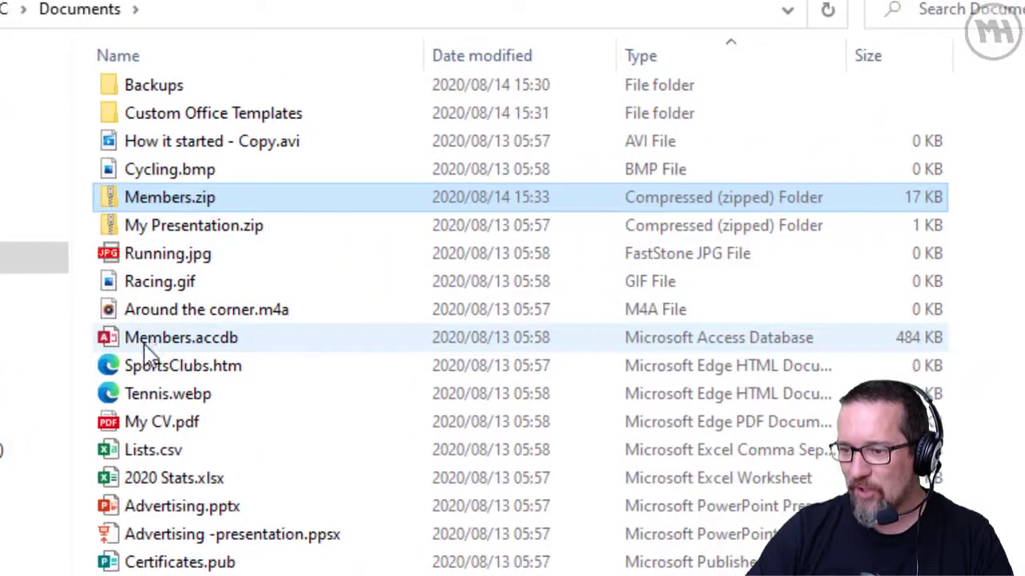
- Compare the file size of Members.accdb with that of Members.zip
left_click(232, 400)
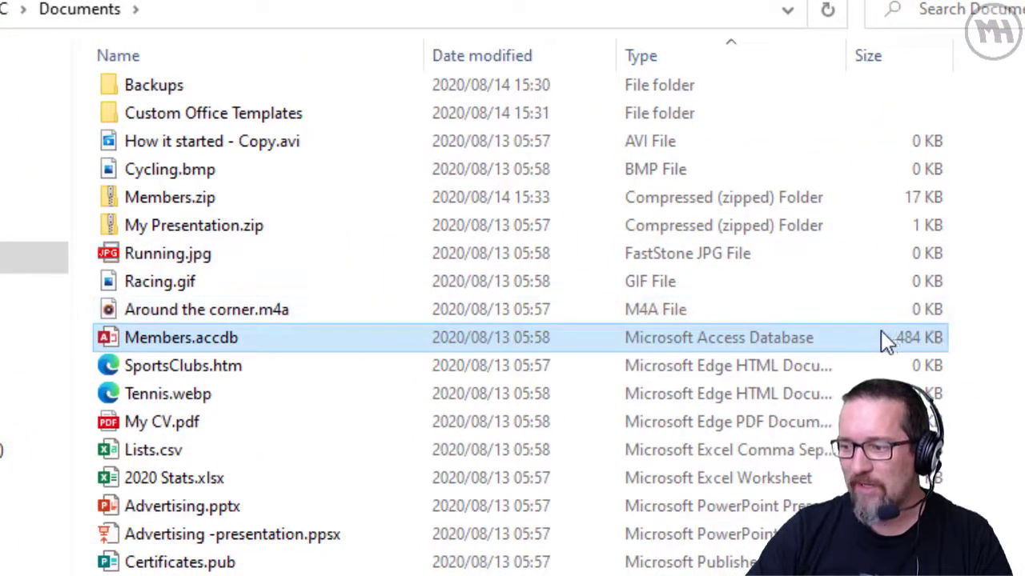
left_click(159, 205)
mouse_move(168, 213)
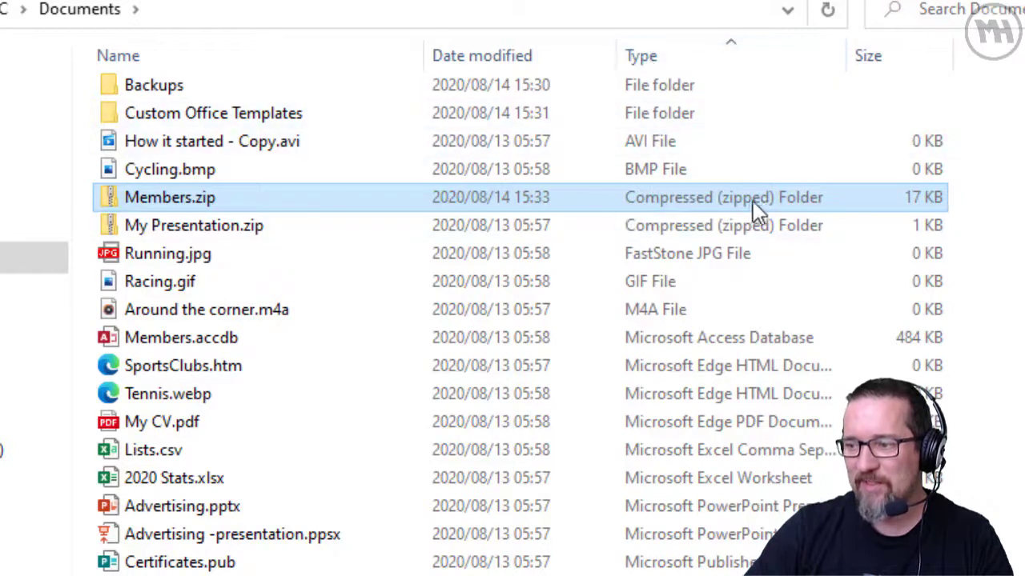
left_click(910, 337)
left_click(932, 200)
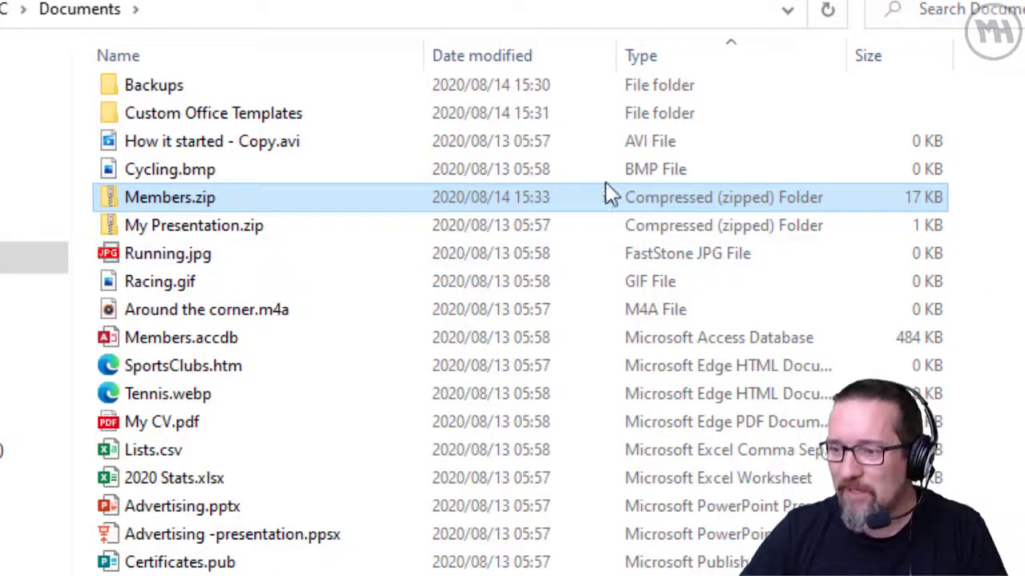
- Look at the files inside the Custom Office Templates folder and return to Documents
left_click(172, 115)
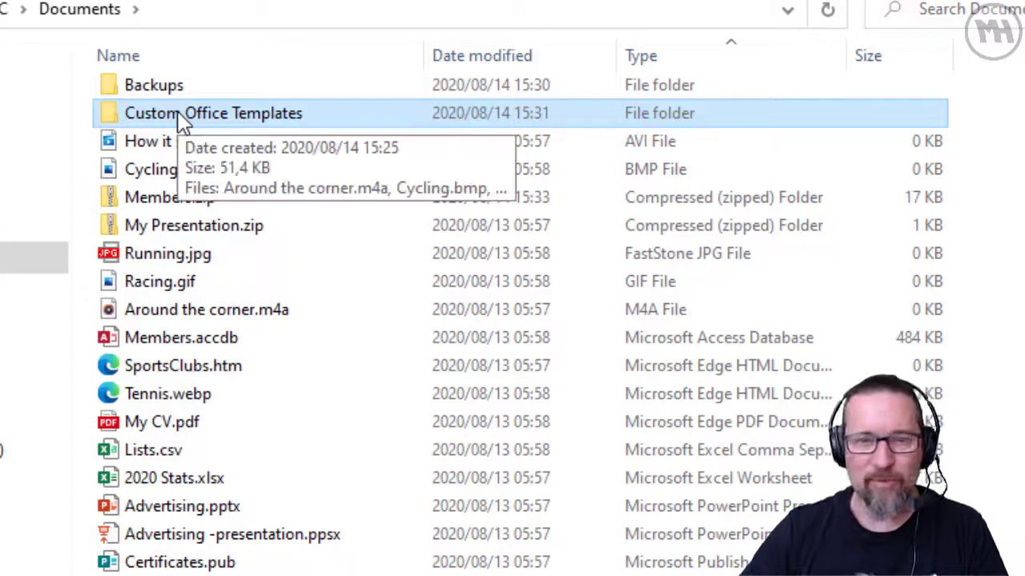
double_click(286, 119)
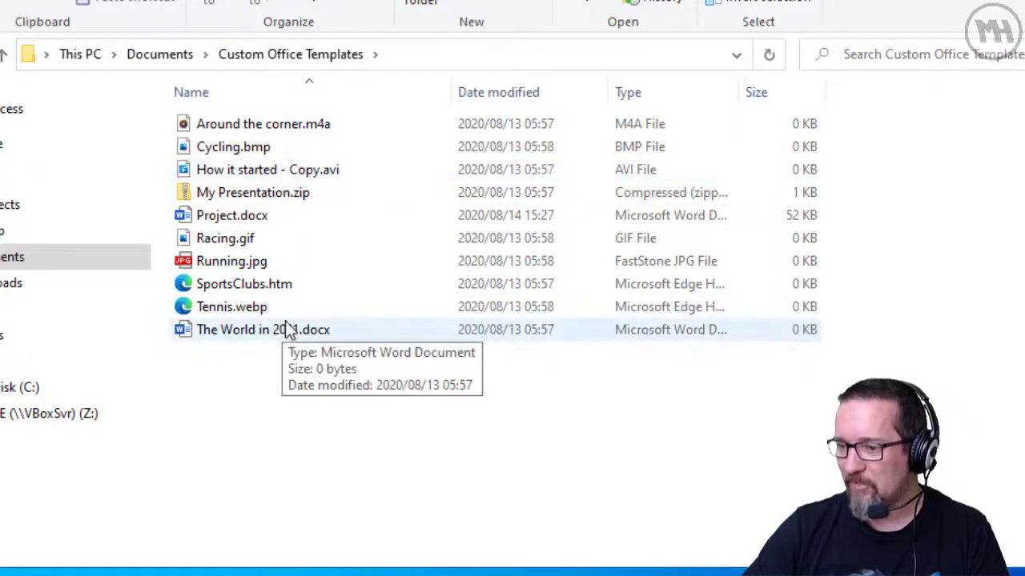
left_click(154, 53)
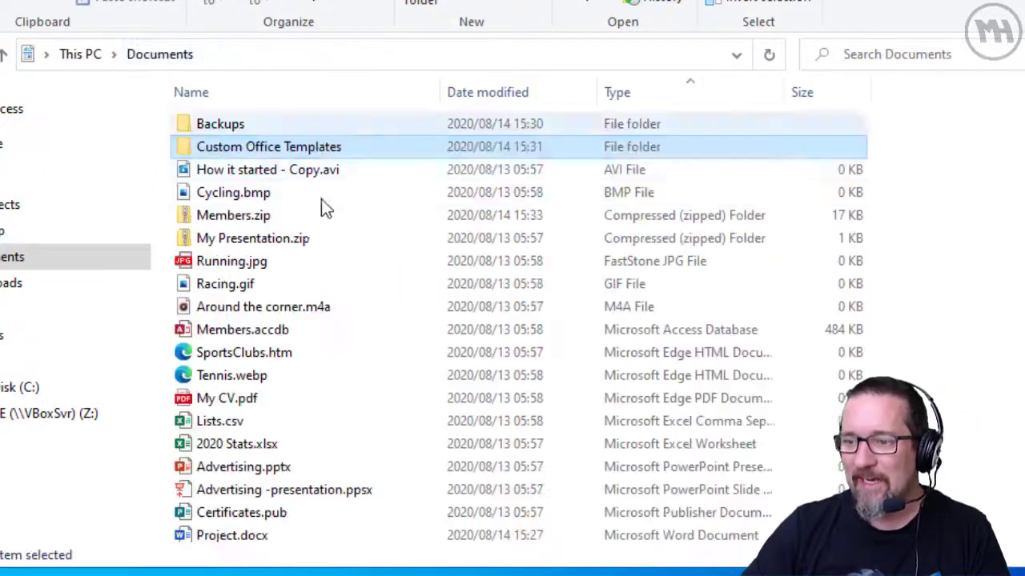
- Compress the whole Custom Office Templates folder into a zipped folder, keeping the name Custom Office Templates.zip
right_click(239, 148)
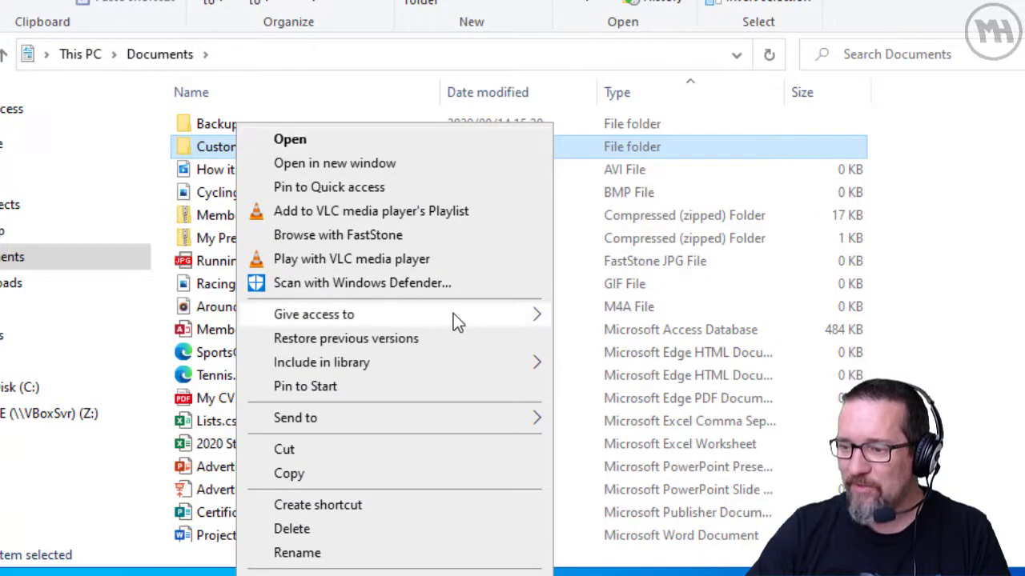
mouse_move(454, 313)
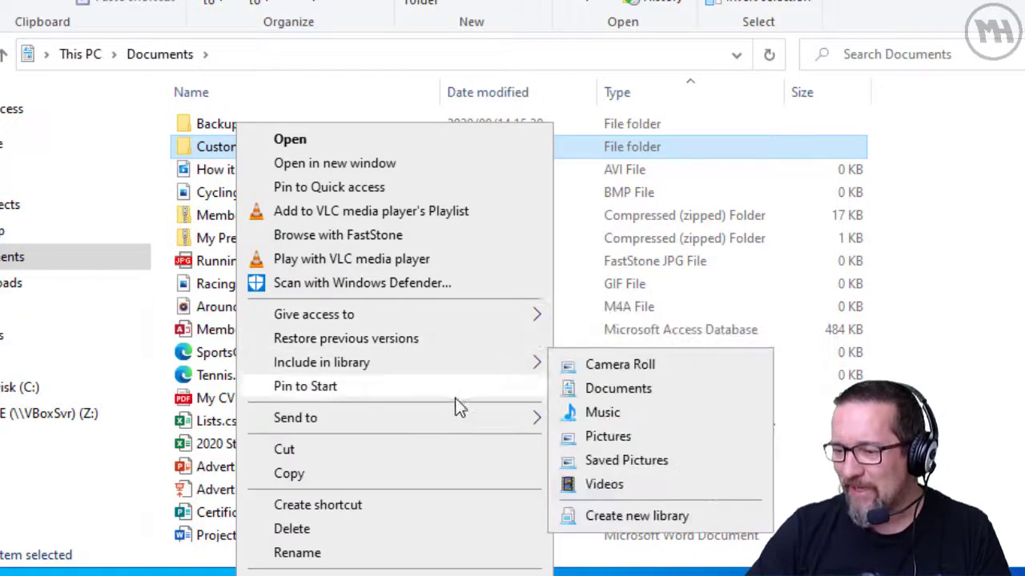
mouse_move(445, 416)
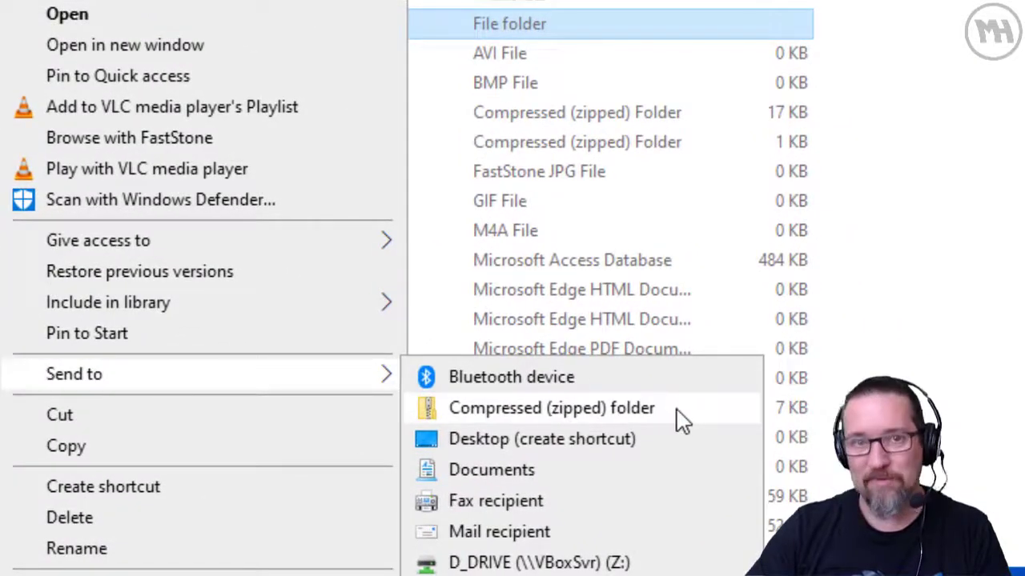
left_click(676, 422)
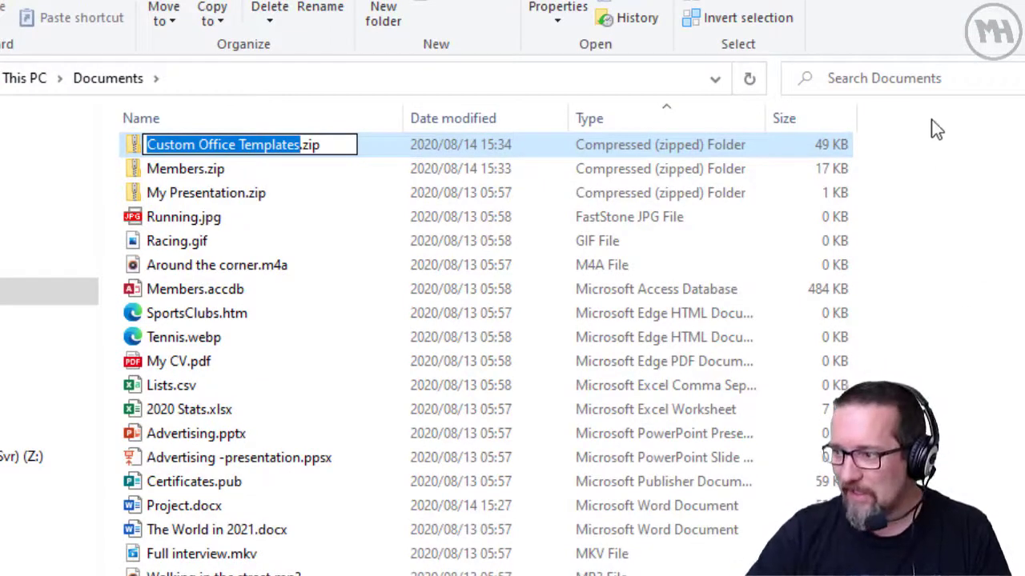
key("Return")
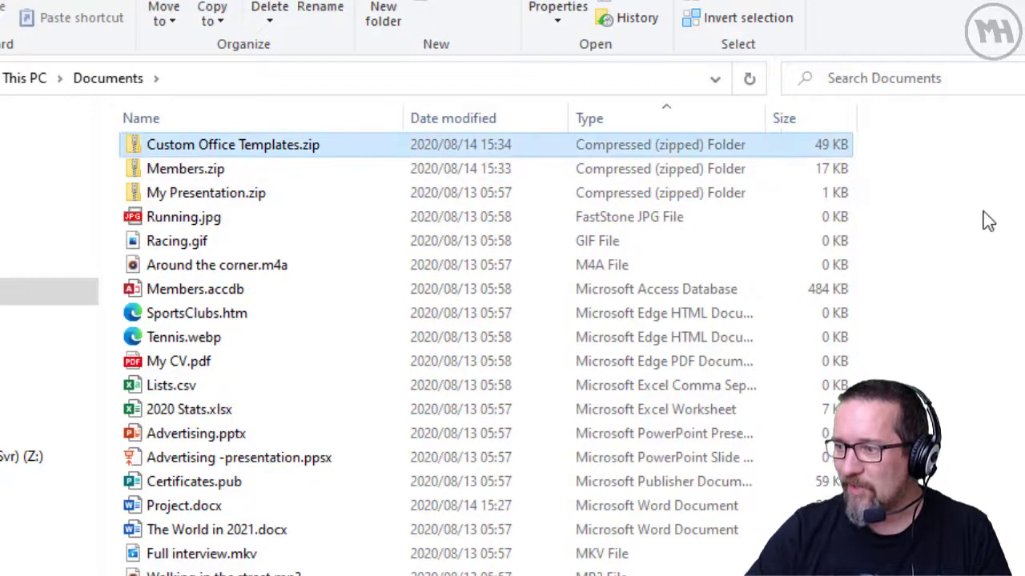
- Check the uncompressed size of the Custom Office Templates folder in its properties, and close them
scroll(848, 247, "up", 2)
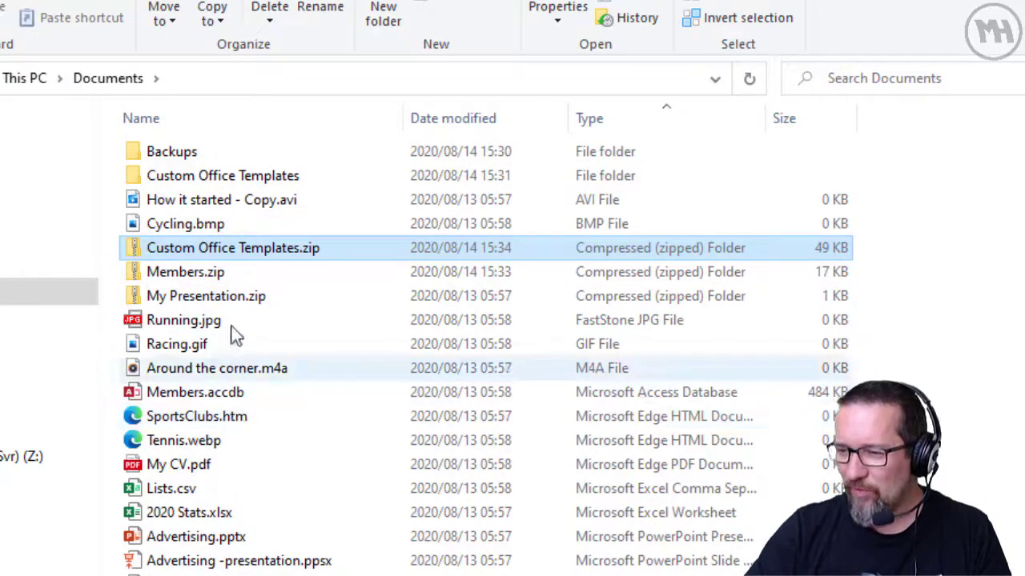
right_click(236, 180)
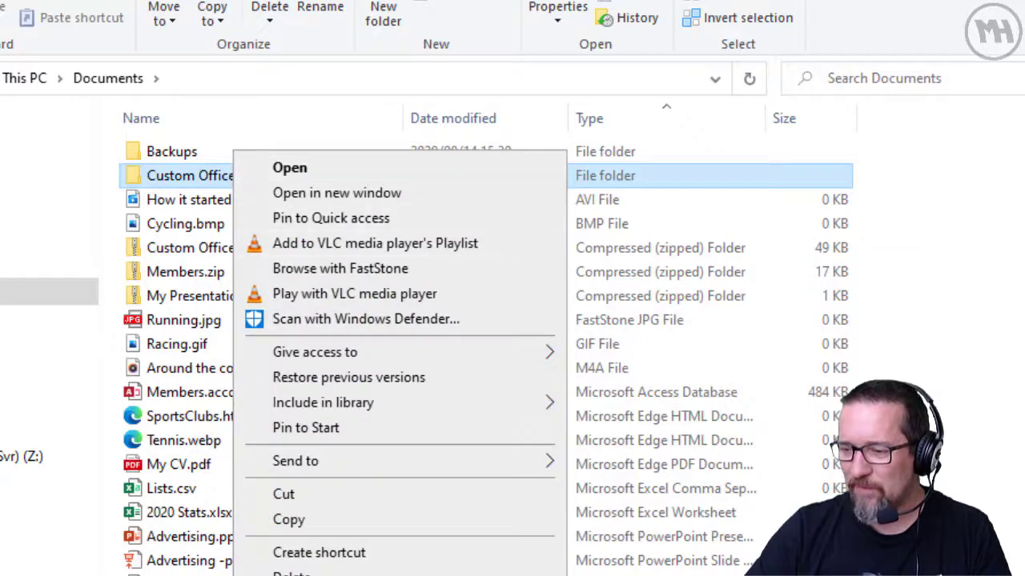
key("r")
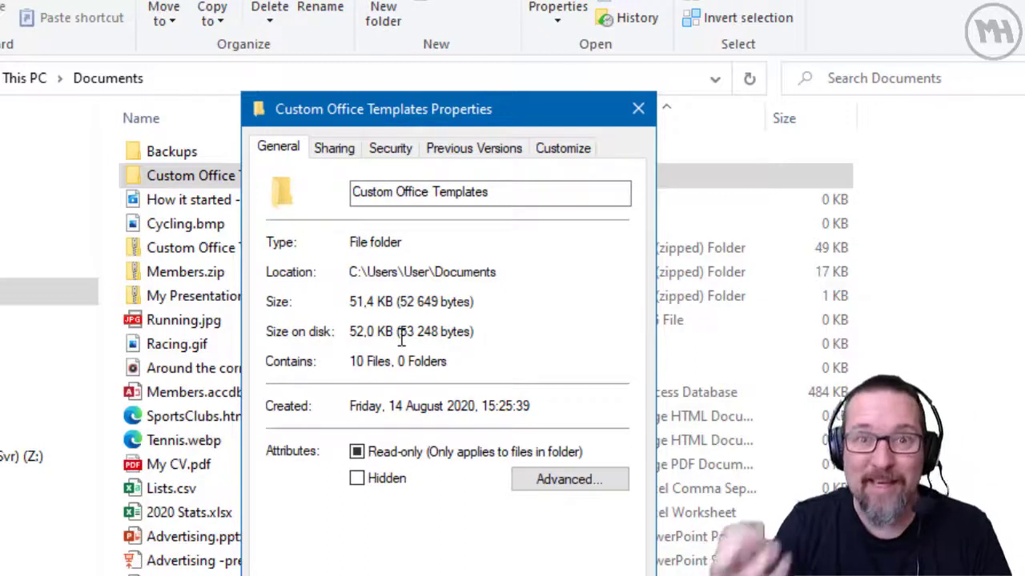
key("Escape")
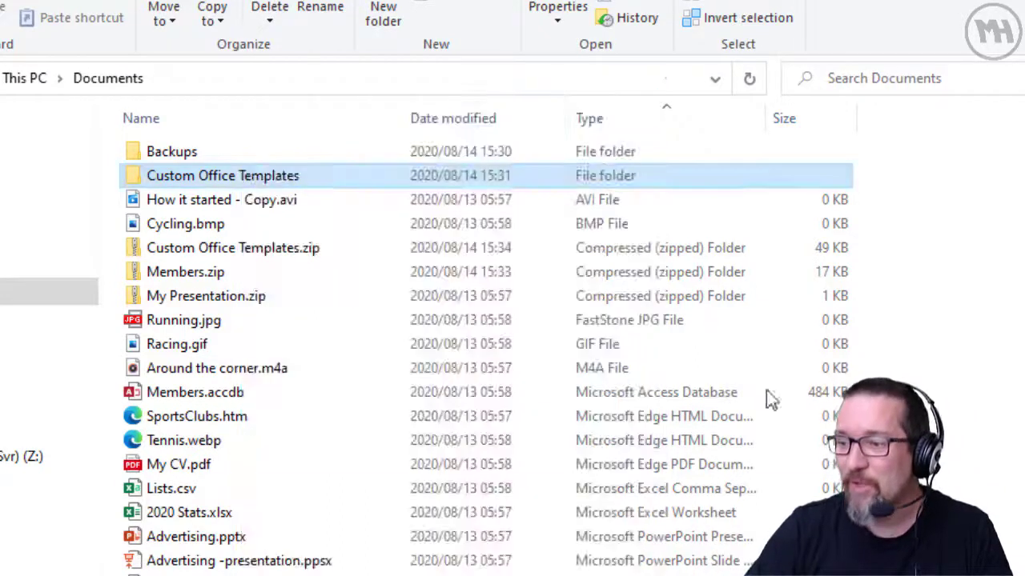
- Open Custom Office Templates.zip with File Explorer, keeping it as the app always used for .zip files
left_click(173, 252)
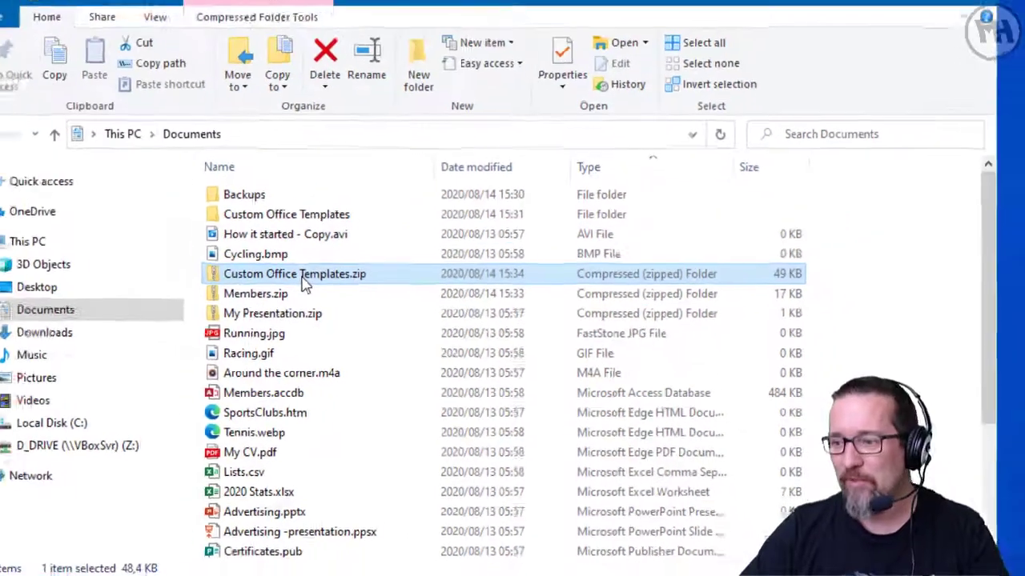
double_click(241, 253)
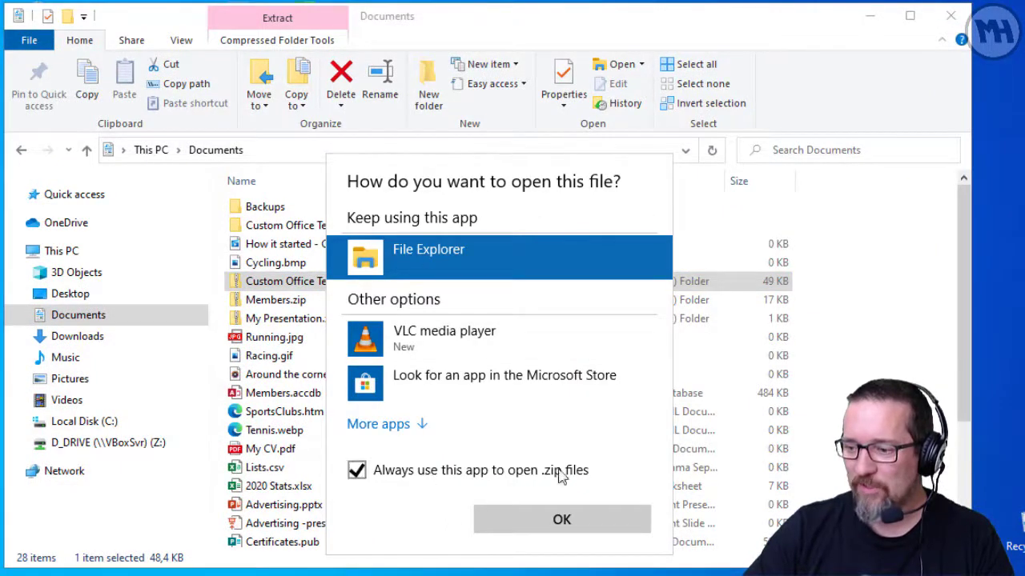
left_click(542, 522)
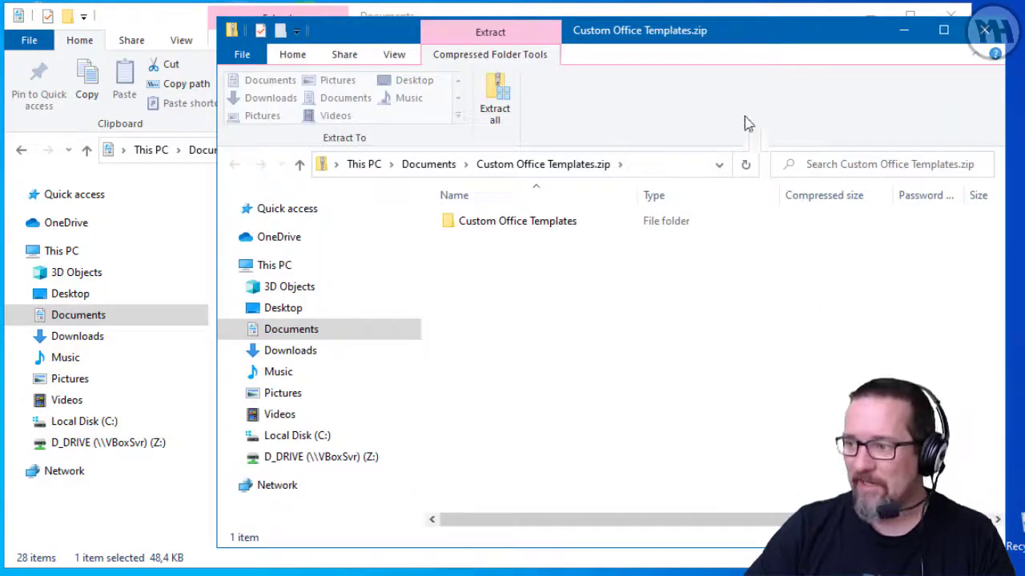
- Examine the files in the Custom Office Templates folder inside the archive, and close the archive window
left_click_drag(741, 42, 600, 40)
left_click(873, 22)
left_click_drag(748, 37, 677, 13)
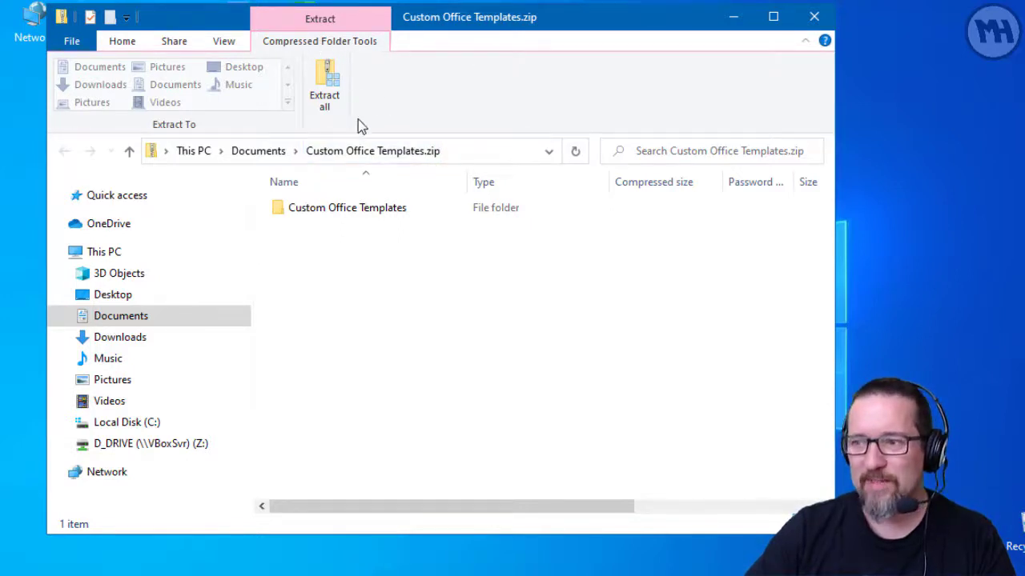
double_click(348, 208)
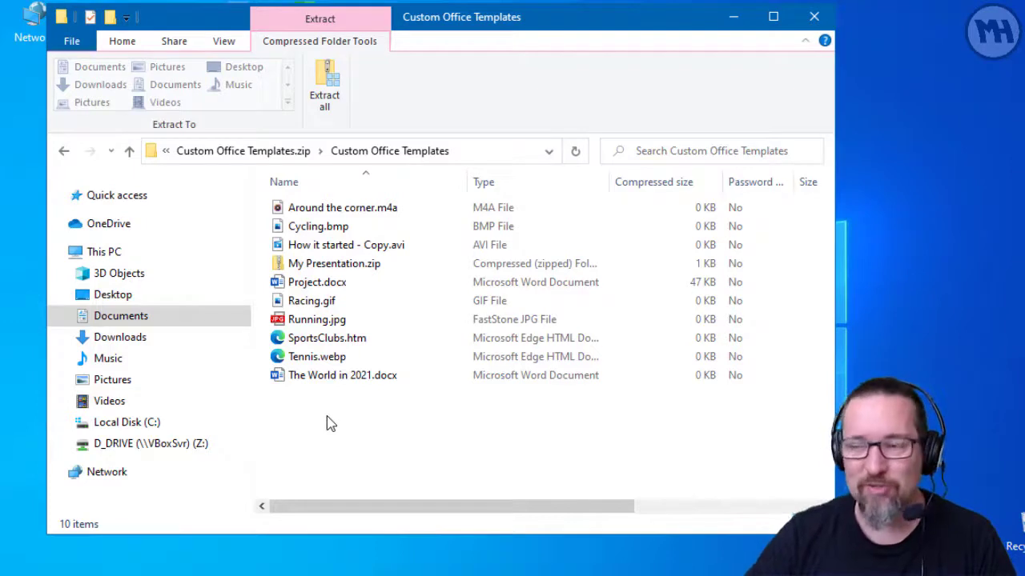
left_click(814, 16)
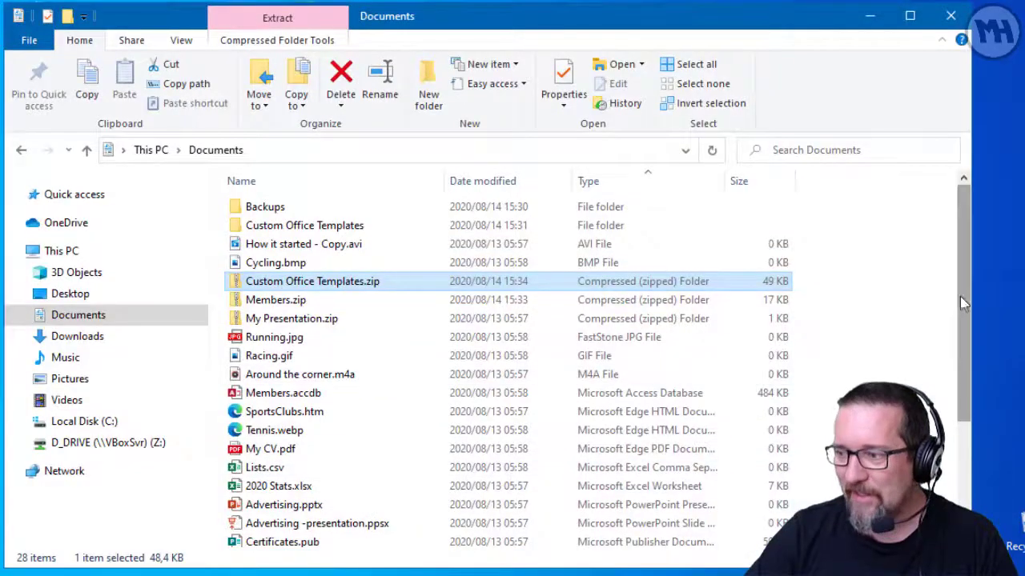
- Delete the original Members.accdb file from Documents, leaving only its zipped copy
left_click(307, 311)
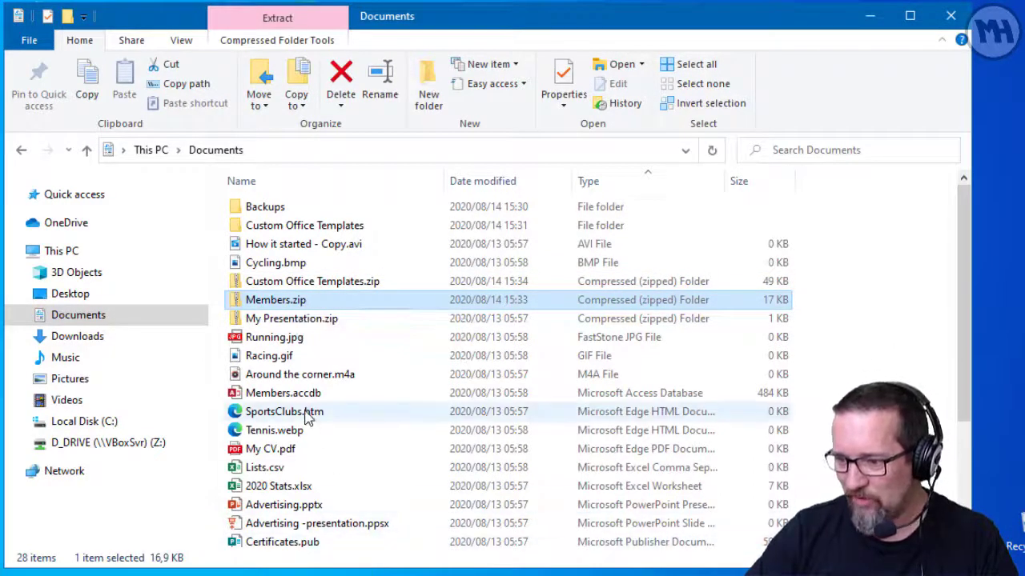
scroll(308, 420, "down", 3)
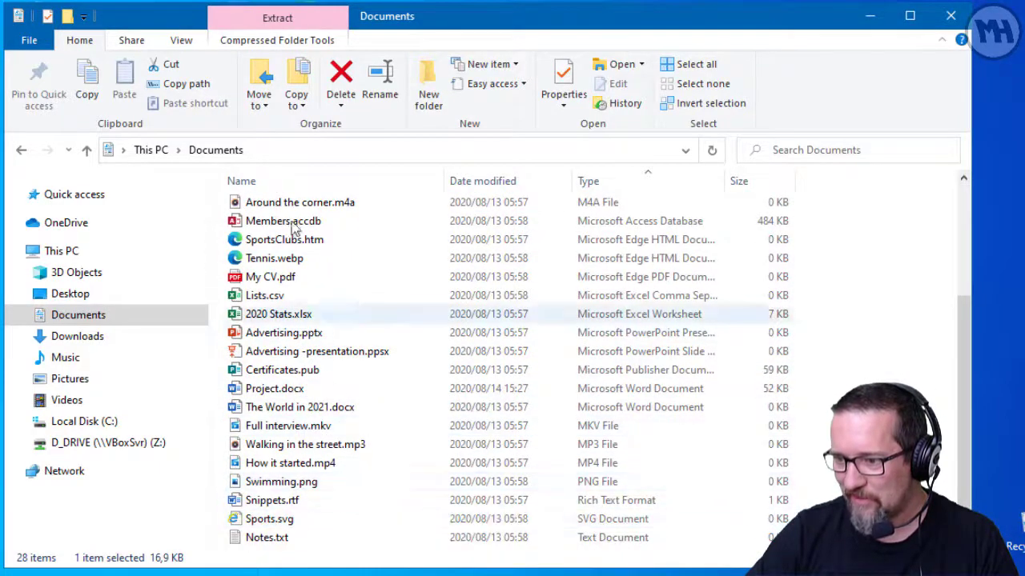
left_click(276, 225)
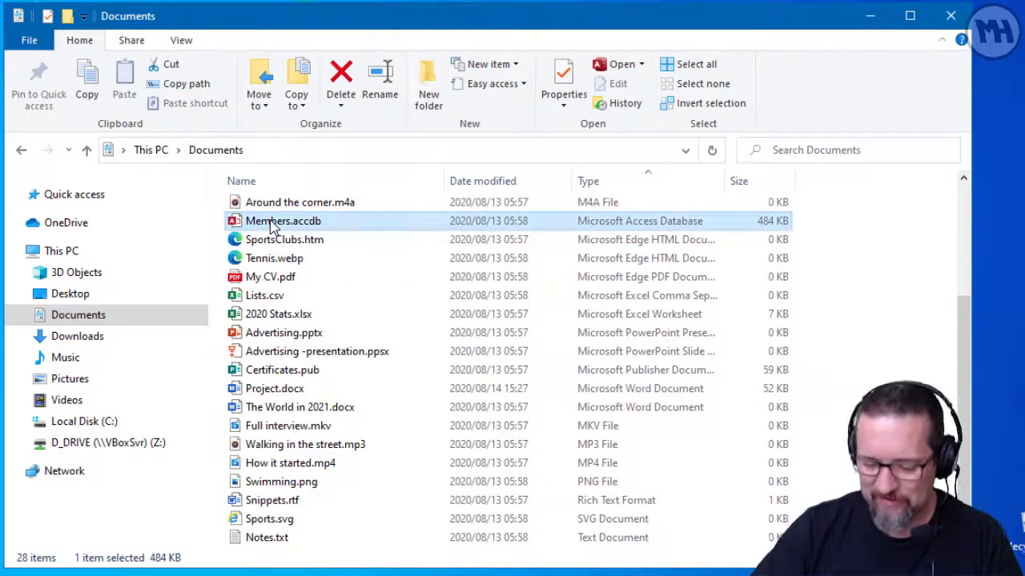
key("Delete")
- Extract all of Members.zip to C:\Users\User\Documents\Members, showing the extracted files when complete
scroll(405, 369, "up", 3)
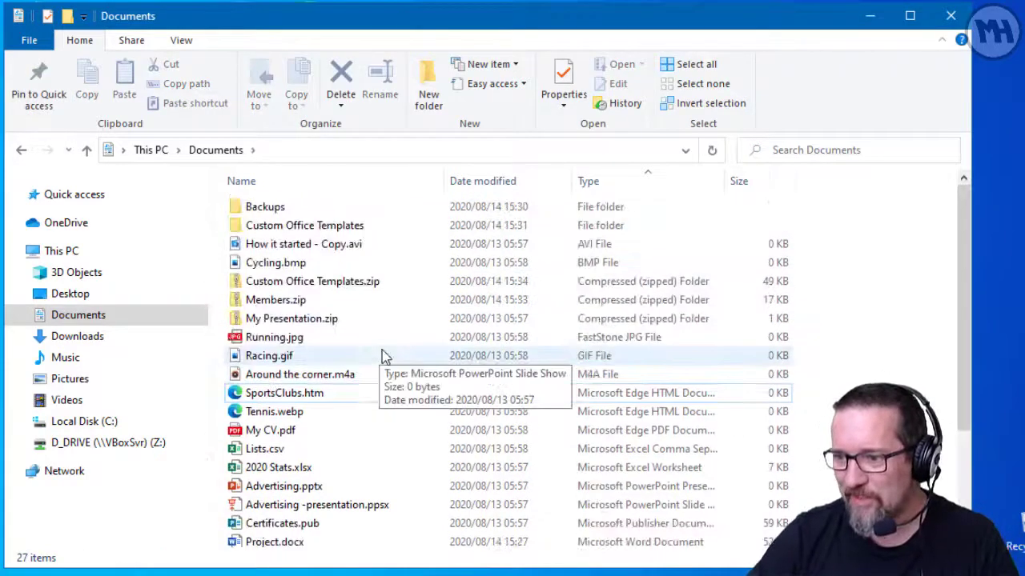
left_click(288, 308)
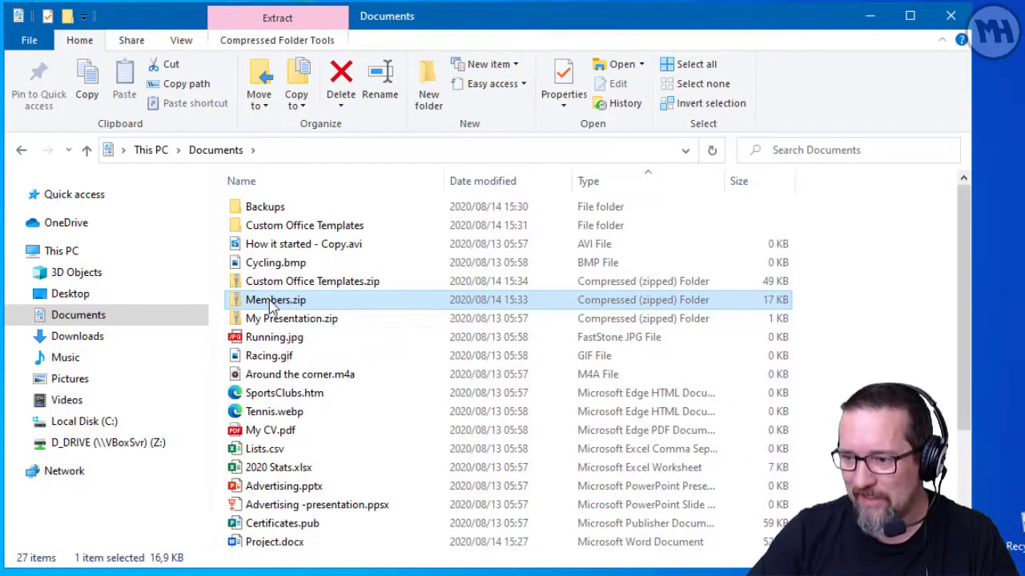
right_click(270, 305)
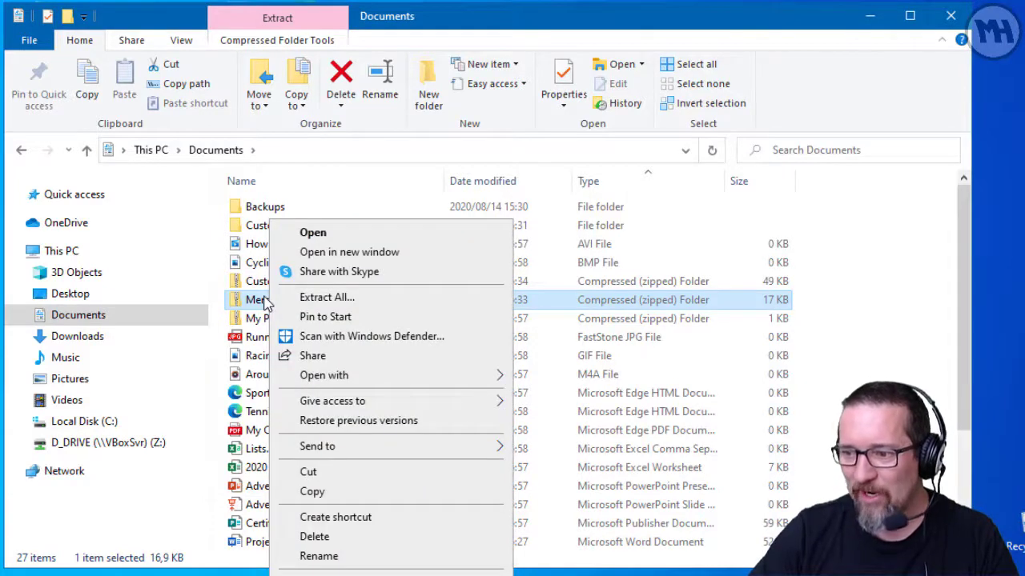
left_click(384, 297)
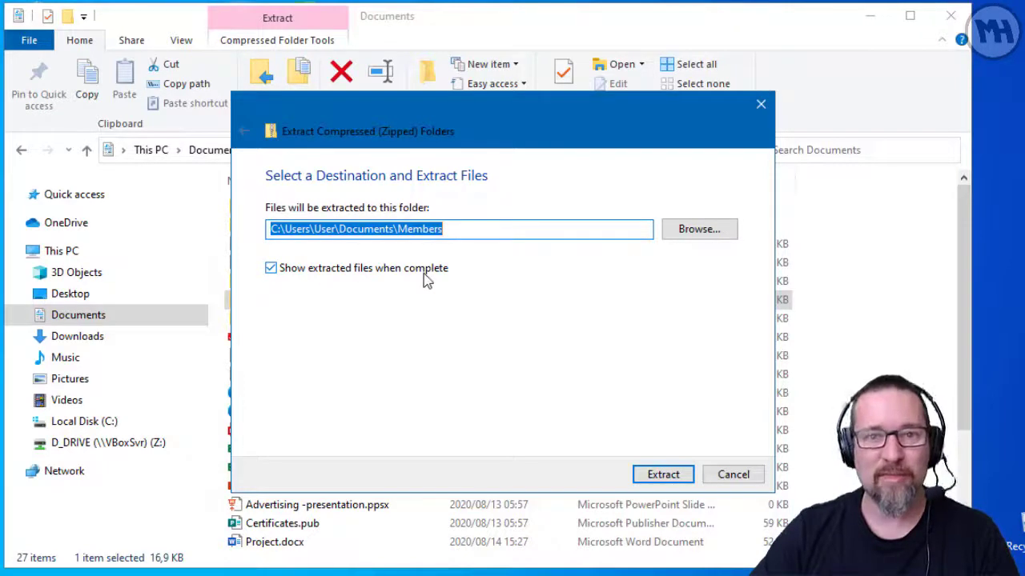
left_click(663, 474)
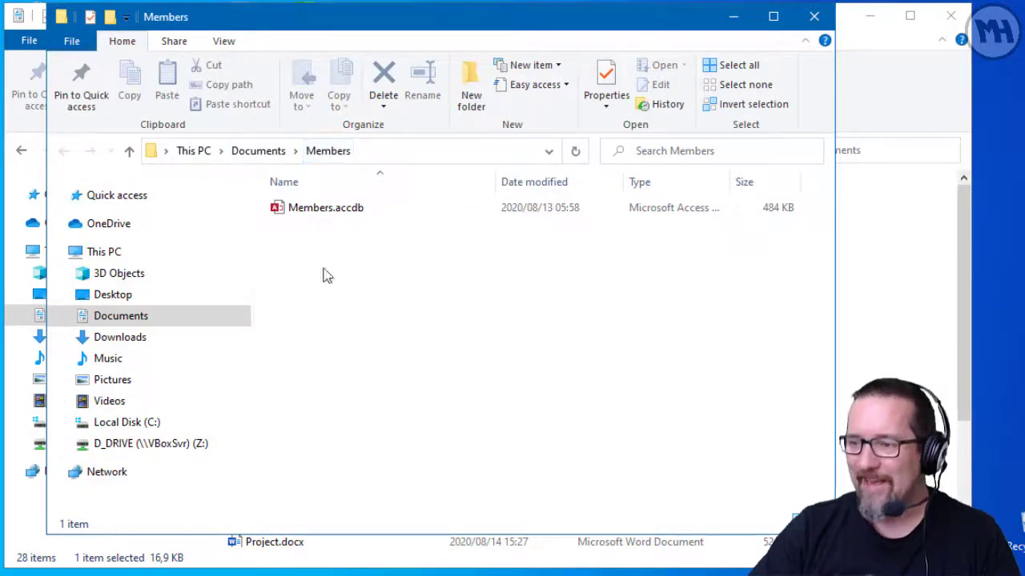
- Inspect the extracted Members.accdb file, close the Members window and clear the selection in Documents
left_click(340, 212)
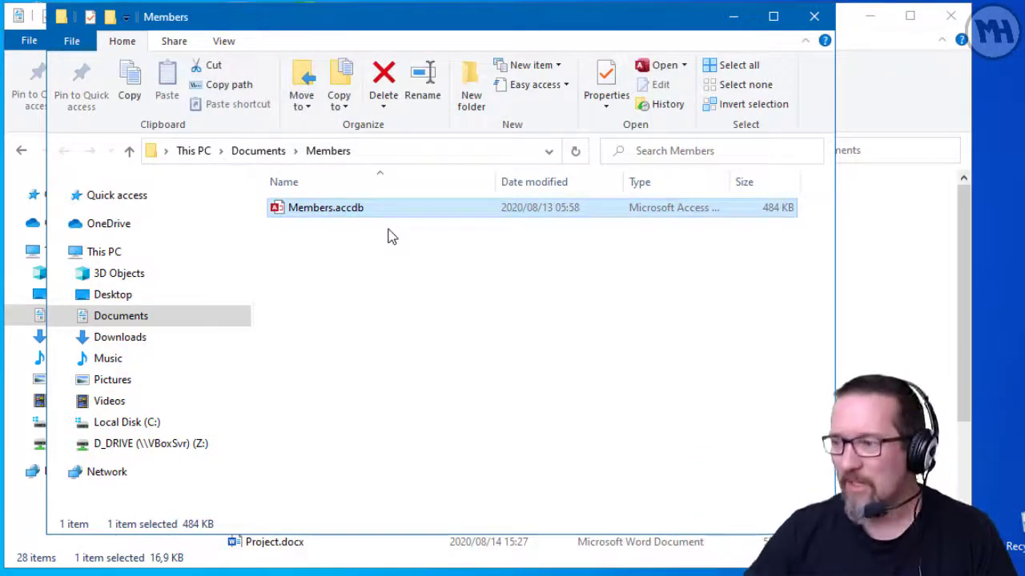
key("alt+F4")
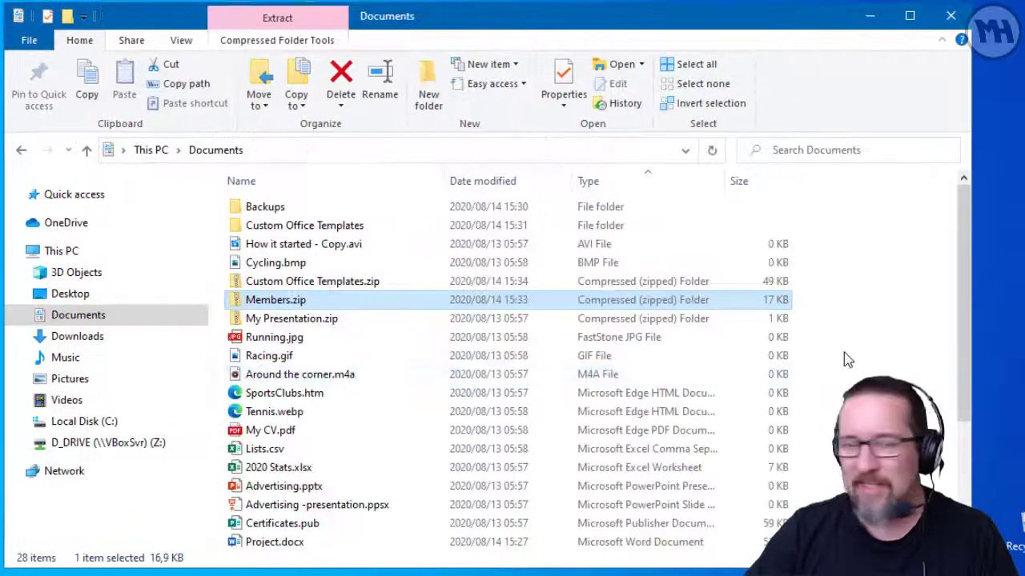
left_click(844, 359)
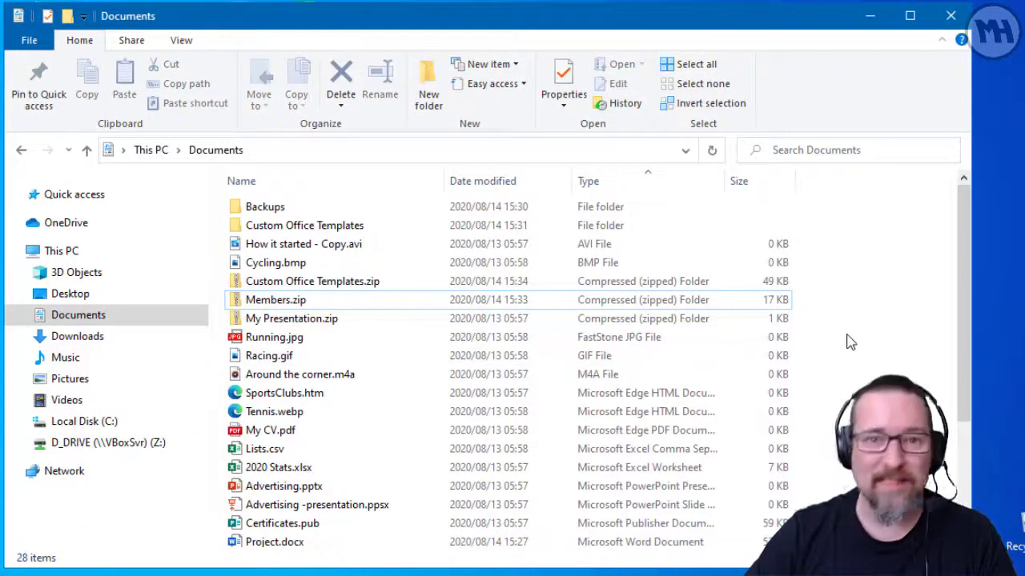